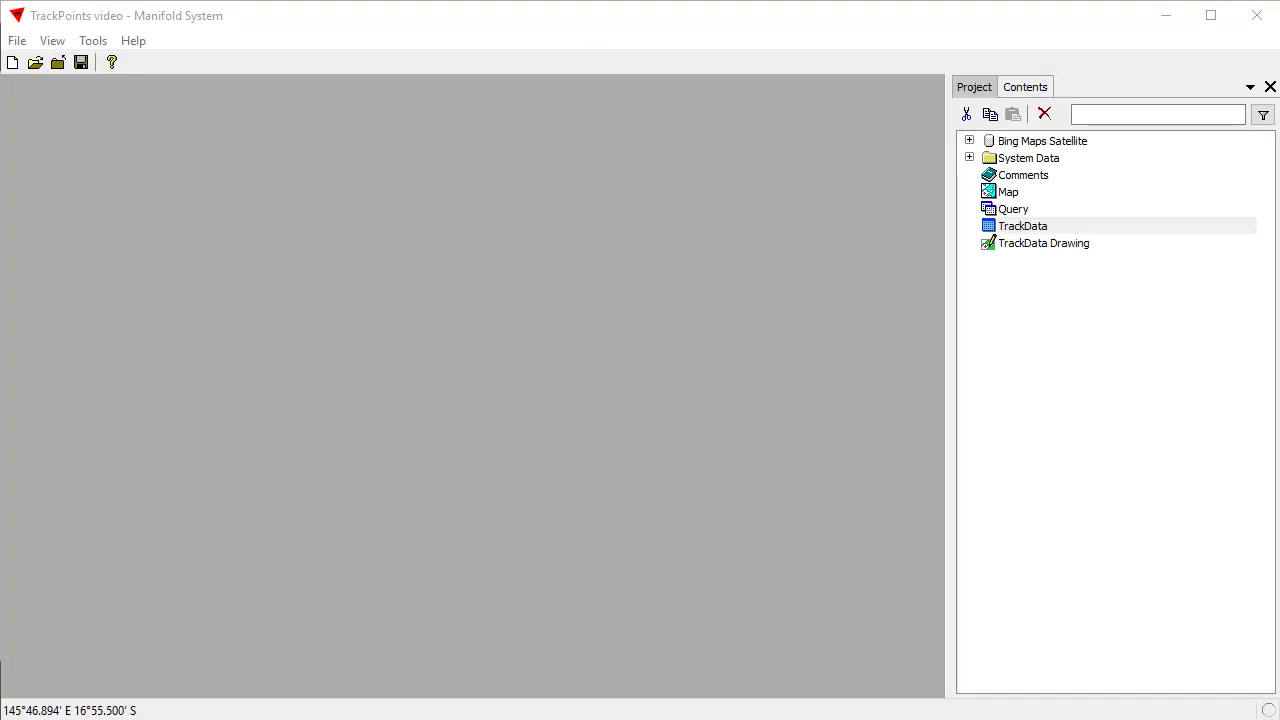
Step: Open the Map and zoom to the full extent of the TrackData track points
left_click(962, 40)
double_click(1008, 193)
double_click(68, 686)
scroll(406, 503, "up", 1)
scroll(409, 503, "down", 1)
scroll(409, 503, "down", 1)
scroll(373, 640, "up", 1)
scroll(373, 640, "down", 1)
scroll(372, 625, "up", 1)
scroll(370, 610, "down", 1)
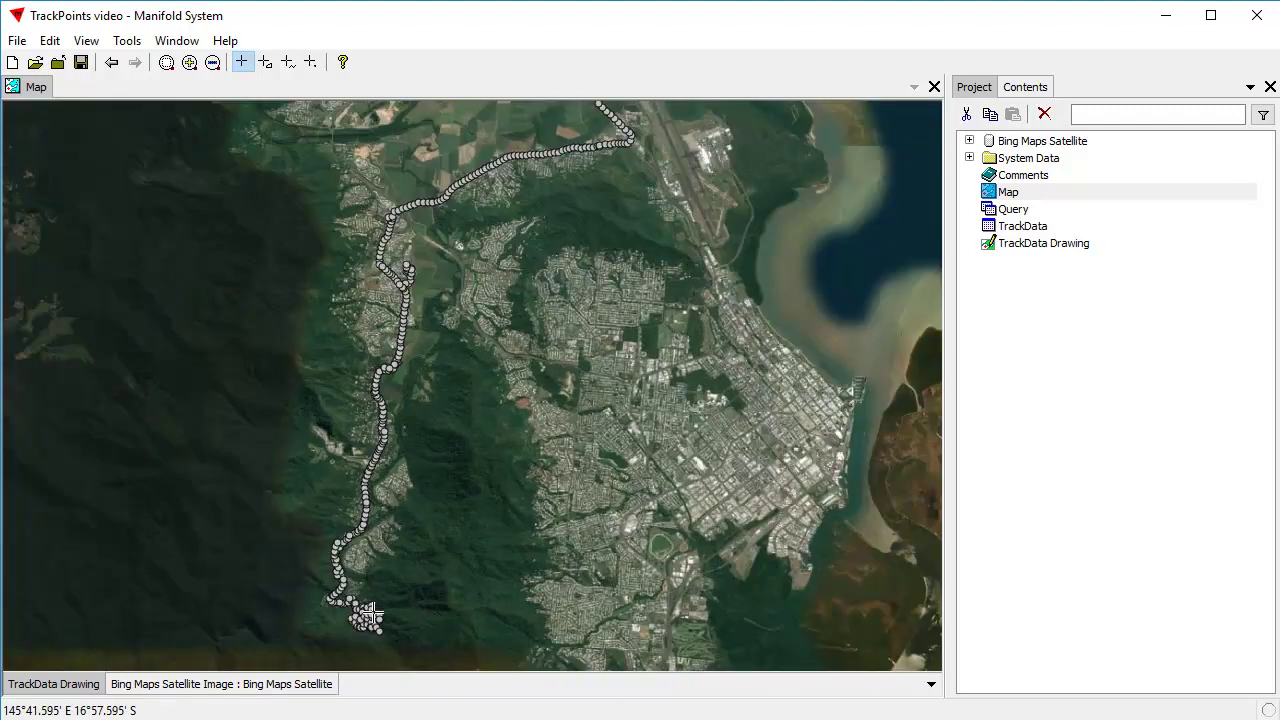
Step: Pan to the track's end and zoom-box twice into its point cluster
left_click_drag(422, 564, 506, 452)
left_click_drag(620, 440, 450, 532)
left_click_drag(325, 616, 526, 517)
left_click_drag(363, 454, 498, 538)
left_click_drag(376, 302, 694, 525)
Step: Open the TrackData table from the Project pane to view its track point records
double_click(1036, 230)
Step: Close the TrackData table and find the posted SQL query in the browser forum thread
left_click(934, 87)
key("alt+Tab")
scroll(1087, 291, "up", 2)
scroll(1087, 291, "down", 1)
scroll(585, 310, "down", 2)
scroll(590, 285, "up", 1)
scroll(1018, 301, "down", 1)
scroll(1018, 302, "up", 3)
scroll(1023, 320, "down", 3)
Step: Copy the forum's SQL query that builds lines from track points, then return to Manifold
left_click_drag(444, 412, 261, 300)
right_click(296, 313)
left_click(339, 380)
key("alt+Tab")
Step: Open the Query component, checking the forum post in the browser before returning
double_click(1013, 209)
key("alt+Tab")
left_click(512, 232)
key("alt+Tab")
Step: Create a new drawing named 'Lines' in the Latitude / Longitude coordinate system
right_click(1048, 372)
mouse_move(1100, 430)
left_click(930, 450)
type("Lines")
left_click(850, 409)
left_click(686, 461)
left_click(568, 441)
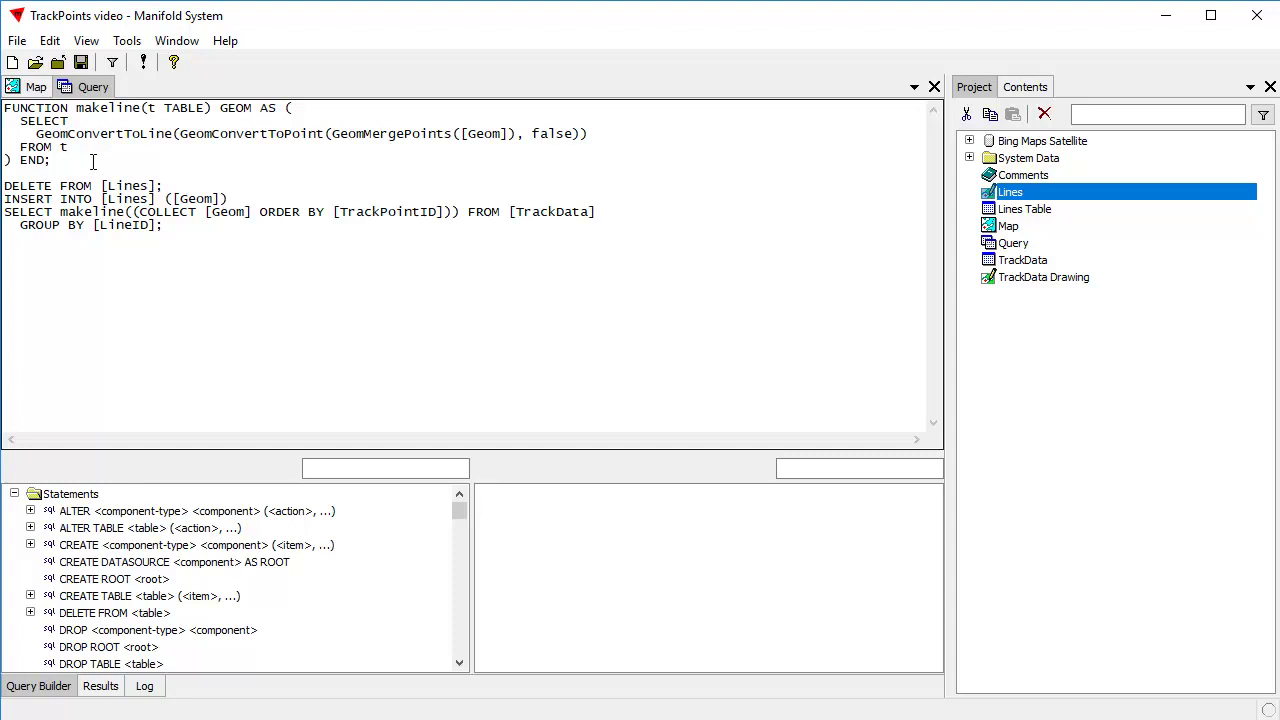
left_click_drag(18, 121, 608, 139)
left_click(454, 168)
left_click_drag(37, 134, 171, 138)
left_click(719, 150)
left_click_drag(516, 133, 334, 135)
left_click(520, 156)
left_click_drag(180, 134, 584, 136)
left_click(590, 158)
left_click_drag(38, 133, 174, 133)
left_click(636, 133)
left_click_drag(152, 155, 144, 151)
left_click(232, 147)
left_click_drag(455, 211, 130, 218)
double_click(1025, 263)
left_click(934, 87)
Step: Run the query, verify the two track lines in Lines Table, then return to the Map
left_click(147, 64)
double_click(1017, 208)
left_click(934, 87)
left_click(32, 88)
Step: Hide the TrackData layer, add the Lines drawing to the map and style its lines yellow
left_click(80, 683, "shift")
mouse_move(1010, 192)
left_mouse_down()
mouse_move(472, 353)
mouse_move(453, 381)
left_mouse_up()
left_click(1040, 87)
left_click(1001, 232)
left_click(1035, 506)
left_click(1048, 688)
Step: Colour the lines by mfd_id, with class 1 yellow and class 2 green
left_click(1267, 303)
left_click(972, 340)
left_click(1247, 412)
left_click(1248, 413)
left_click(1249, 696)
left_click(1247, 428)
left_click(1255, 638)
left_click(1078, 683)
scroll(416, 258, "down", 1)
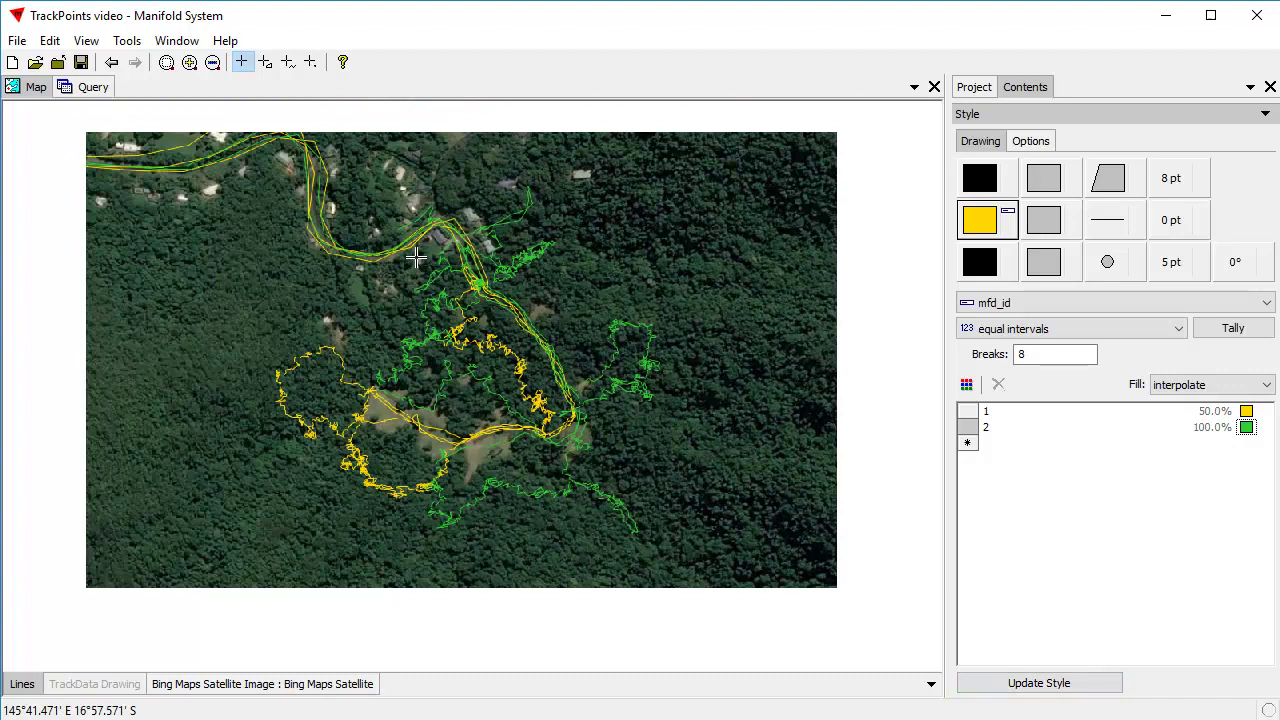
Step: Zoom and pan the map to look around the coloured tracks
scroll(416, 258, "down", 1)
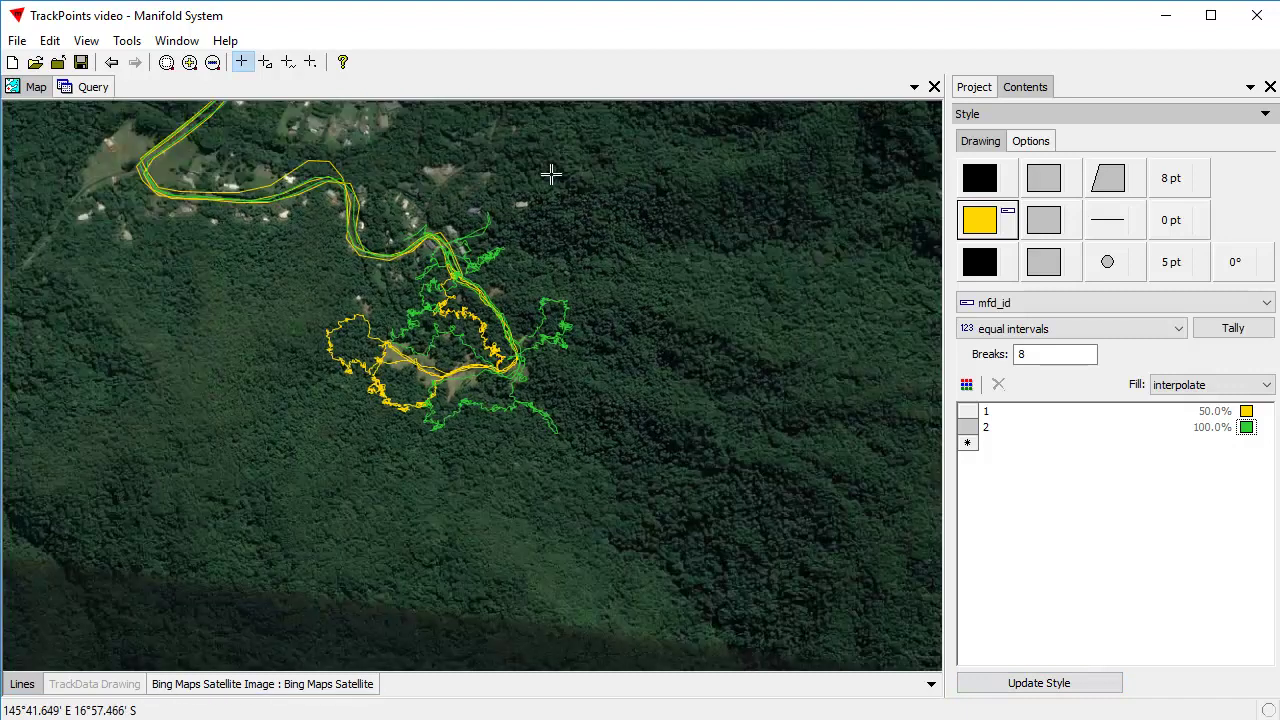
scroll(537, 426, "down", 3)
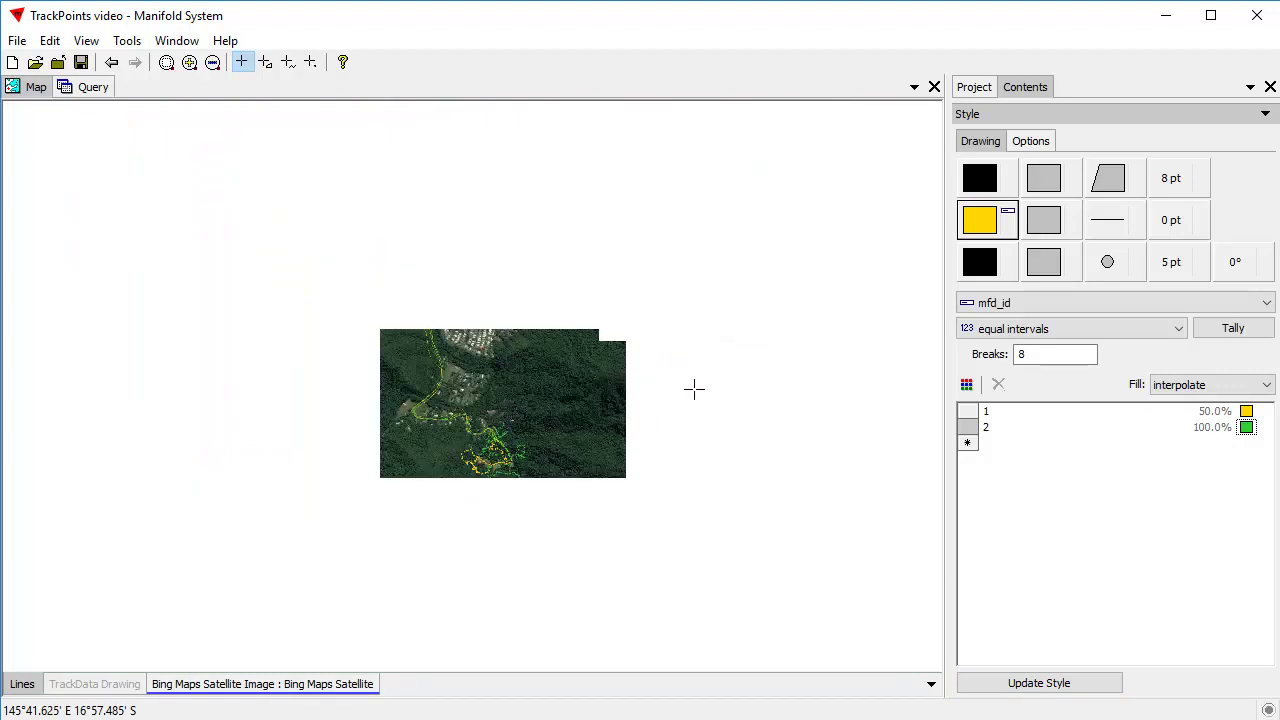
scroll(694, 389, "up", 3)
left_click_drag(706, 277, 643, 399)
scroll(643, 399, "down", 2)
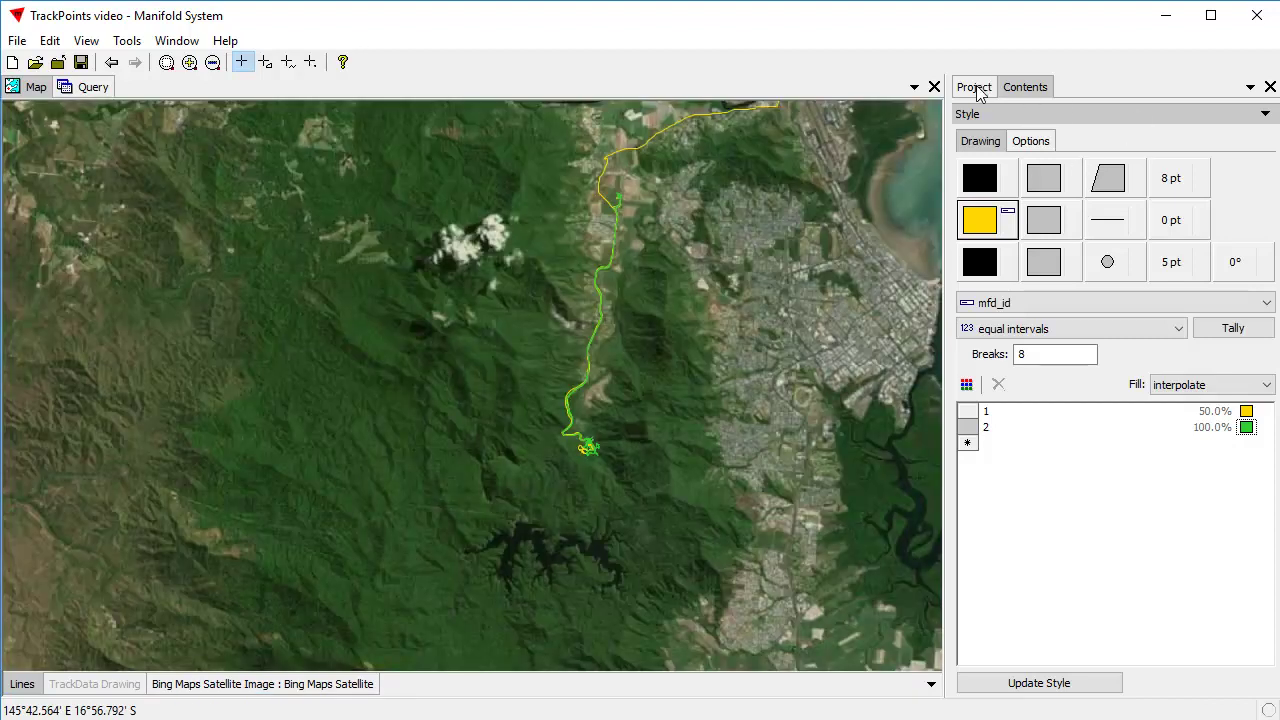
Step: Add a Bing Maps Street Map favorite data source to the project
left_click(974, 87)
right_click(1015, 390)
mouse_move(1068, 449)
mouse_move(943, 659)
left_click(1141, 701)
left_click(280, 684)
left_click(969, 158)
left_click_drag(1088, 212, 706, 392)
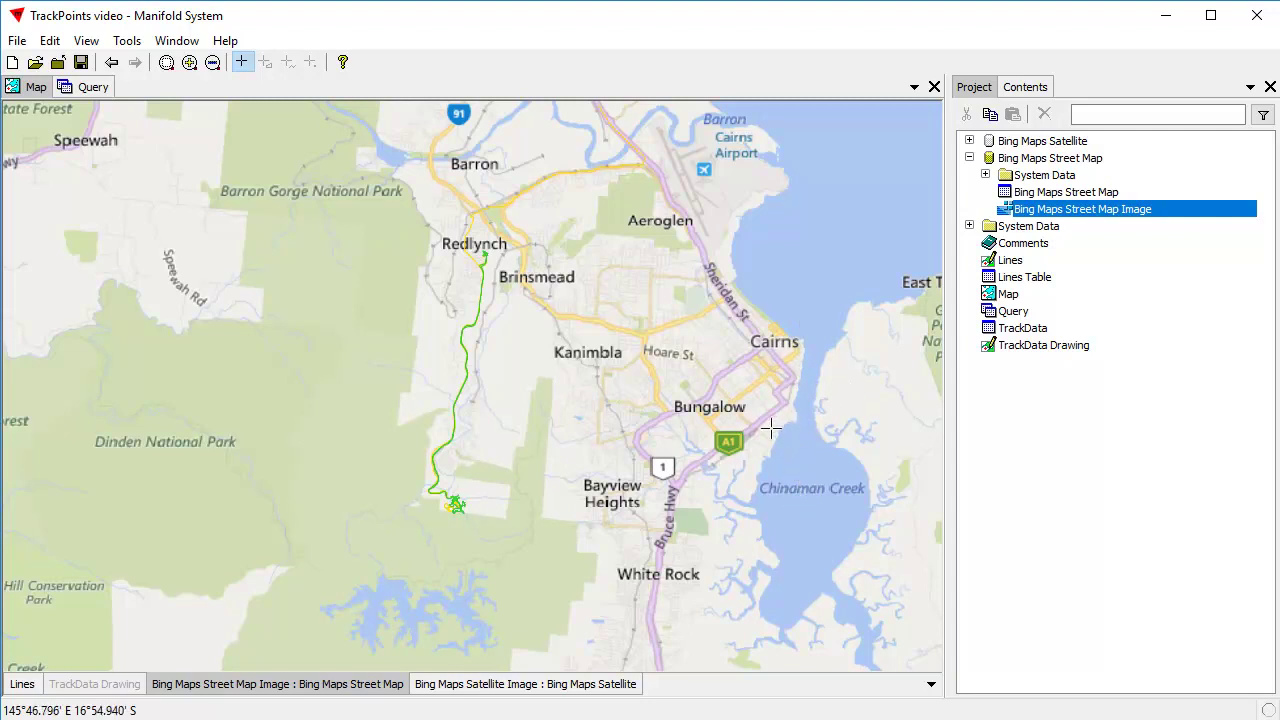
Step: Zoom into the track's end and switch off the Bing Maps Street Map layer
left_click_drag(426, 486, 498, 535)
left_click(343, 684, "shift")
left_click_drag(284, 384, 466, 500)
scroll(600, 425, "up", 2)
scroll(620, 447, "down", 2)
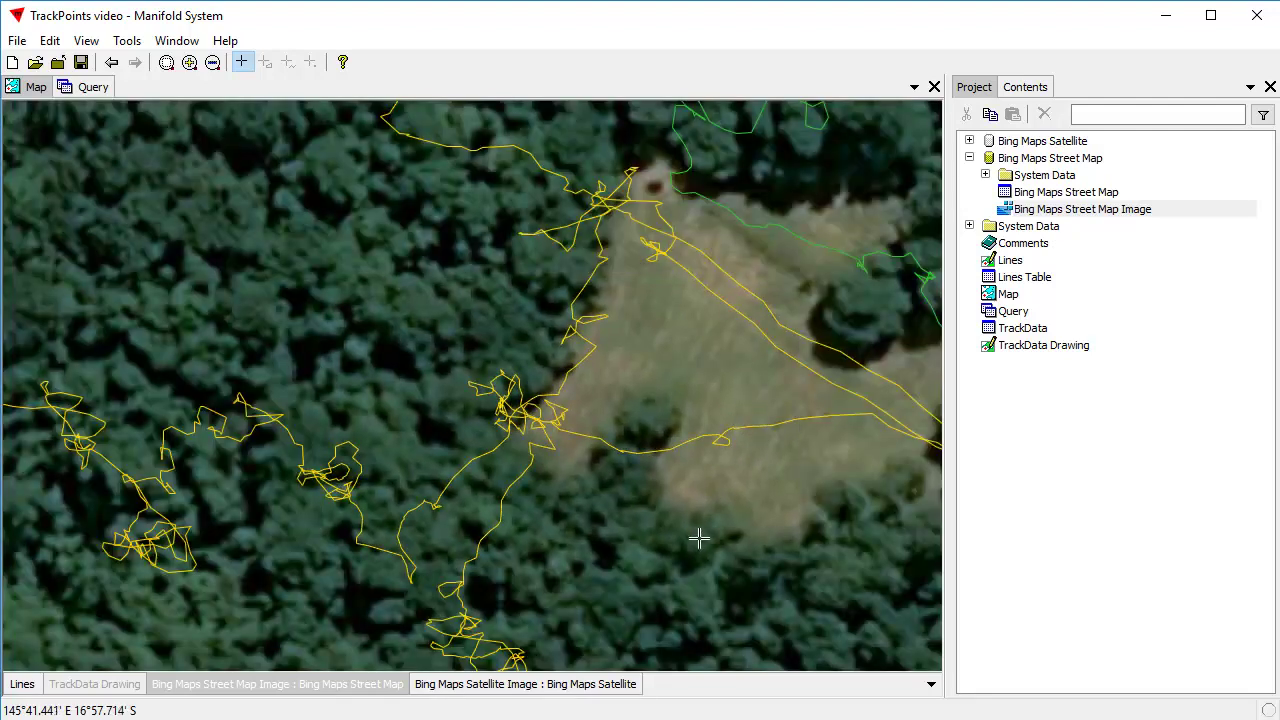
scroll(641, 478, "down", 2)
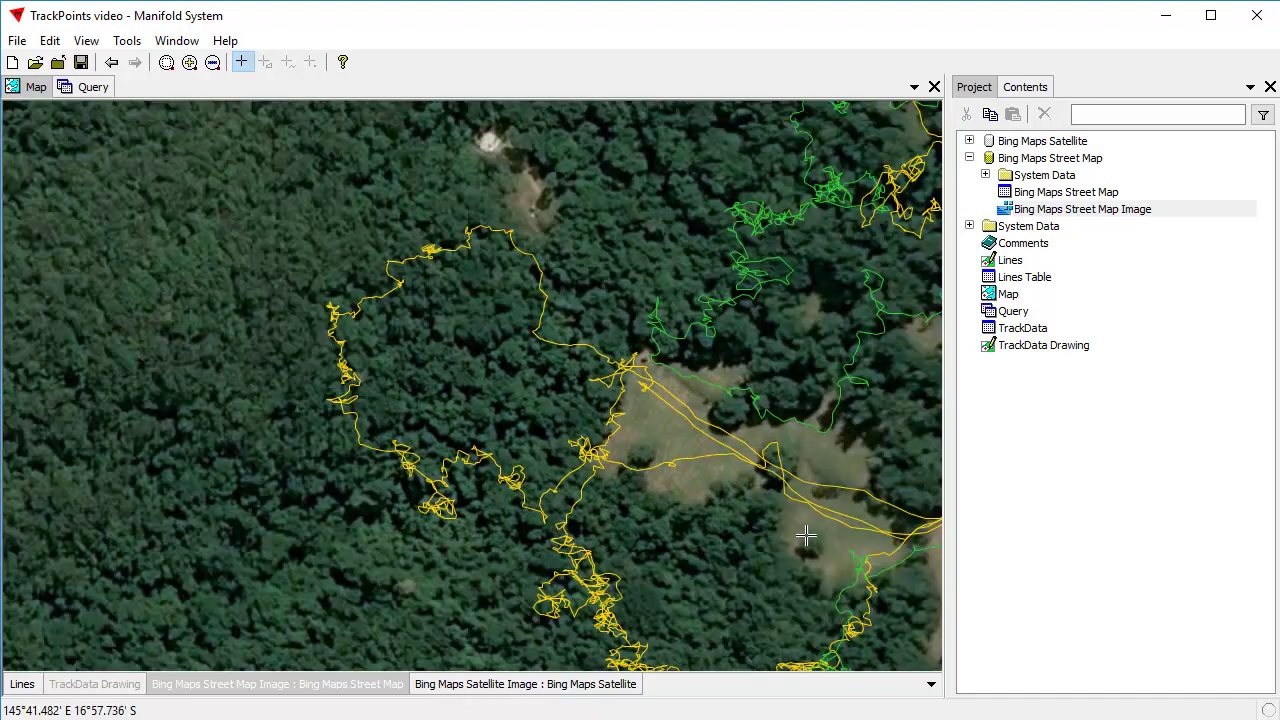
Step: Pan and zoom until the yellow and green loops around the forest clearing fill the satellite view
left_click_drag(807, 537, 447, 442)
scroll(577, 403, "down", 2)
scroll(735, 375, "down", 1)
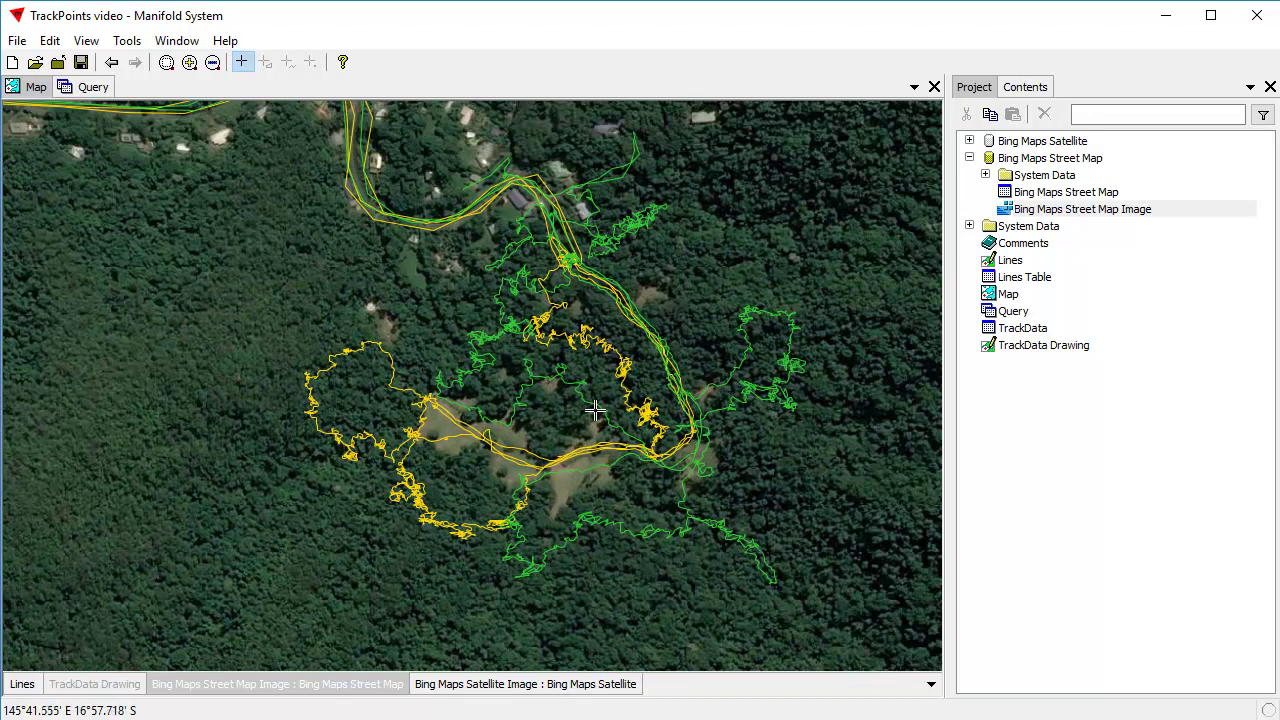
scroll(797, 565, "up", 4)
scroll(395, 300, "down", 2)
scroll(408, 287, "up", 2)
left_click_drag(331, 271, 529, 404)
scroll(537, 372, "down", 2)
scroll(775, 382, "up", 2)
left_click_drag(522, 246, 527, 326)
scroll(730, 343, "down", 2)
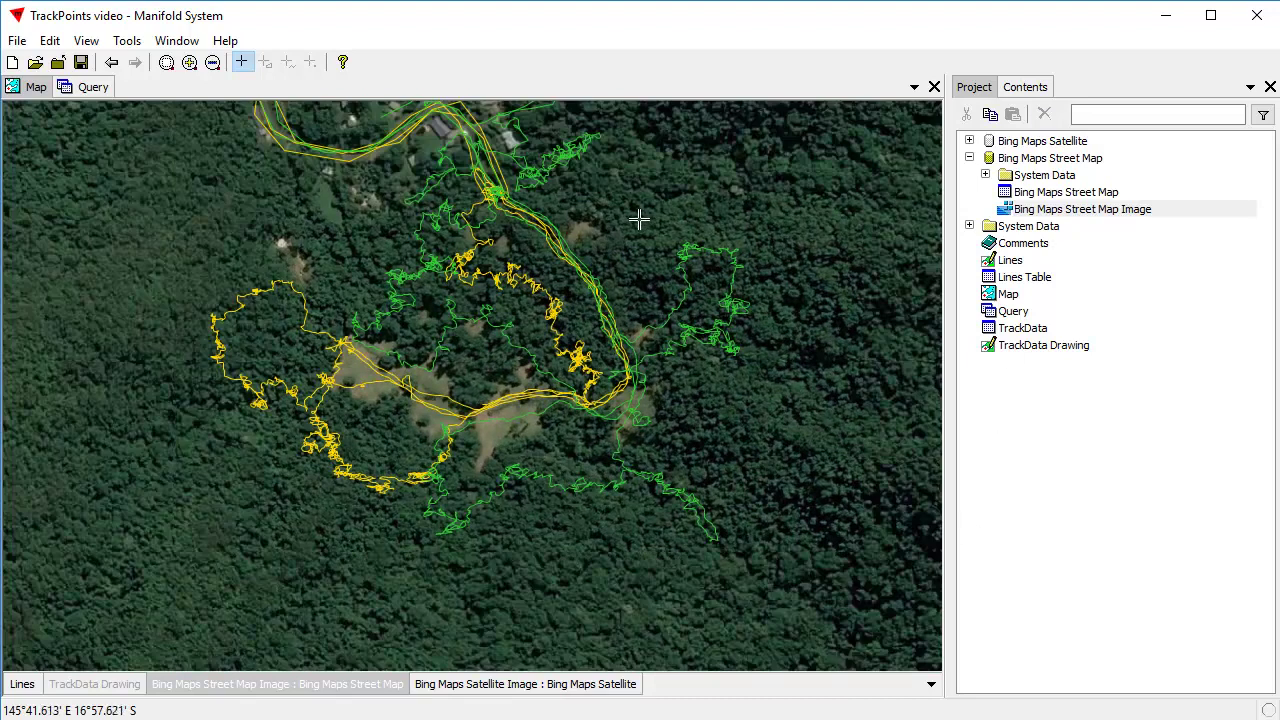
left_click_drag(639, 219, 614, 297)
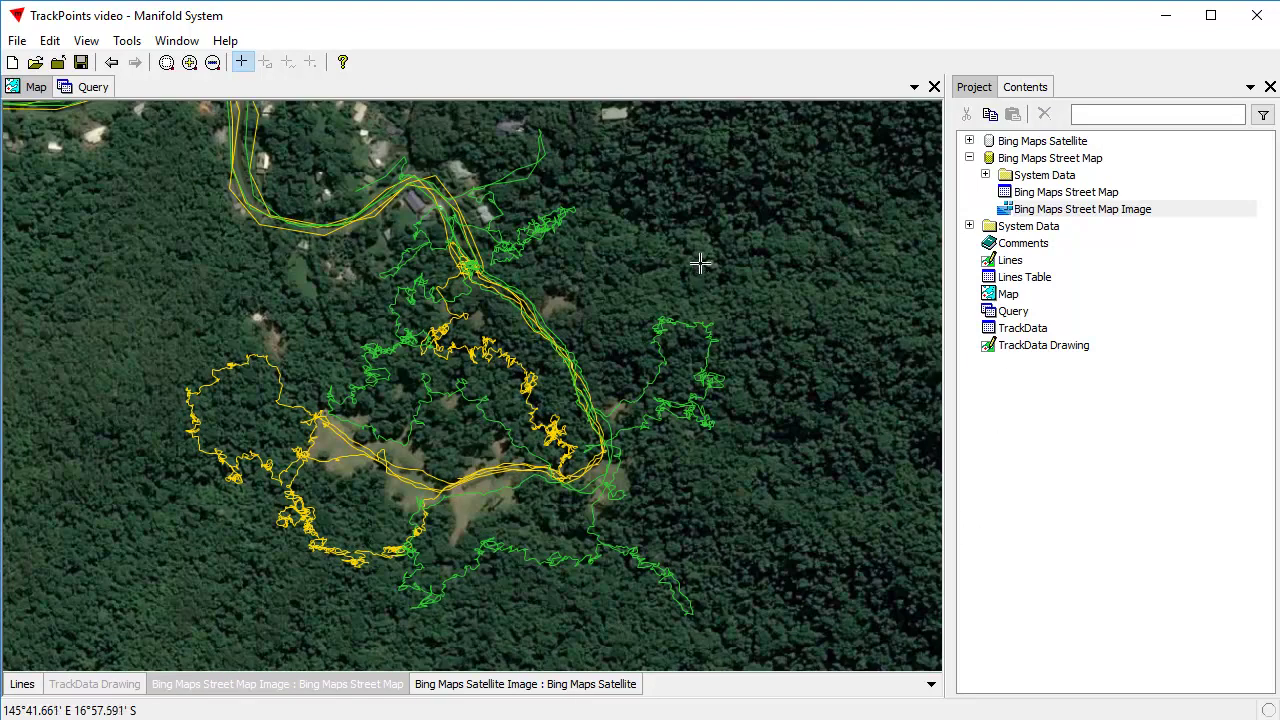